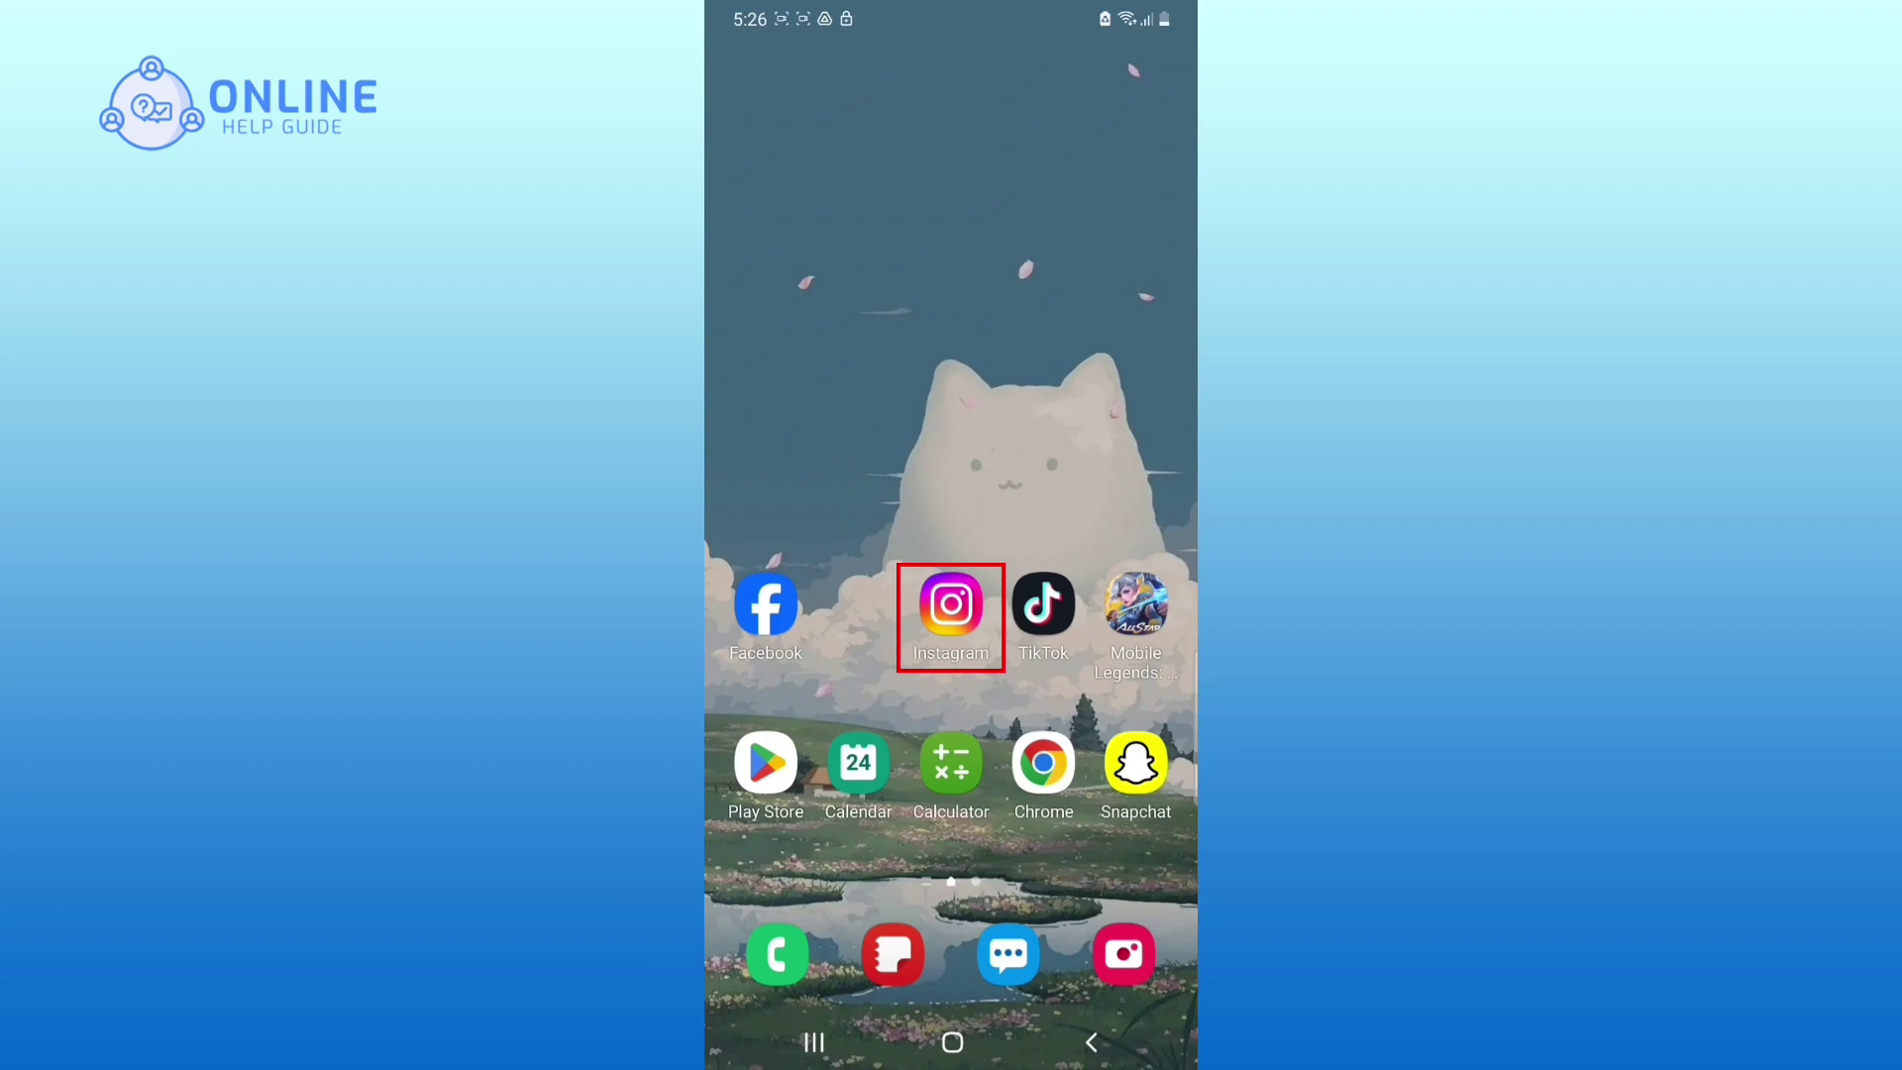
Step: Launch Instagram from the Android home screen to reach its home feed
left_click(950, 604)
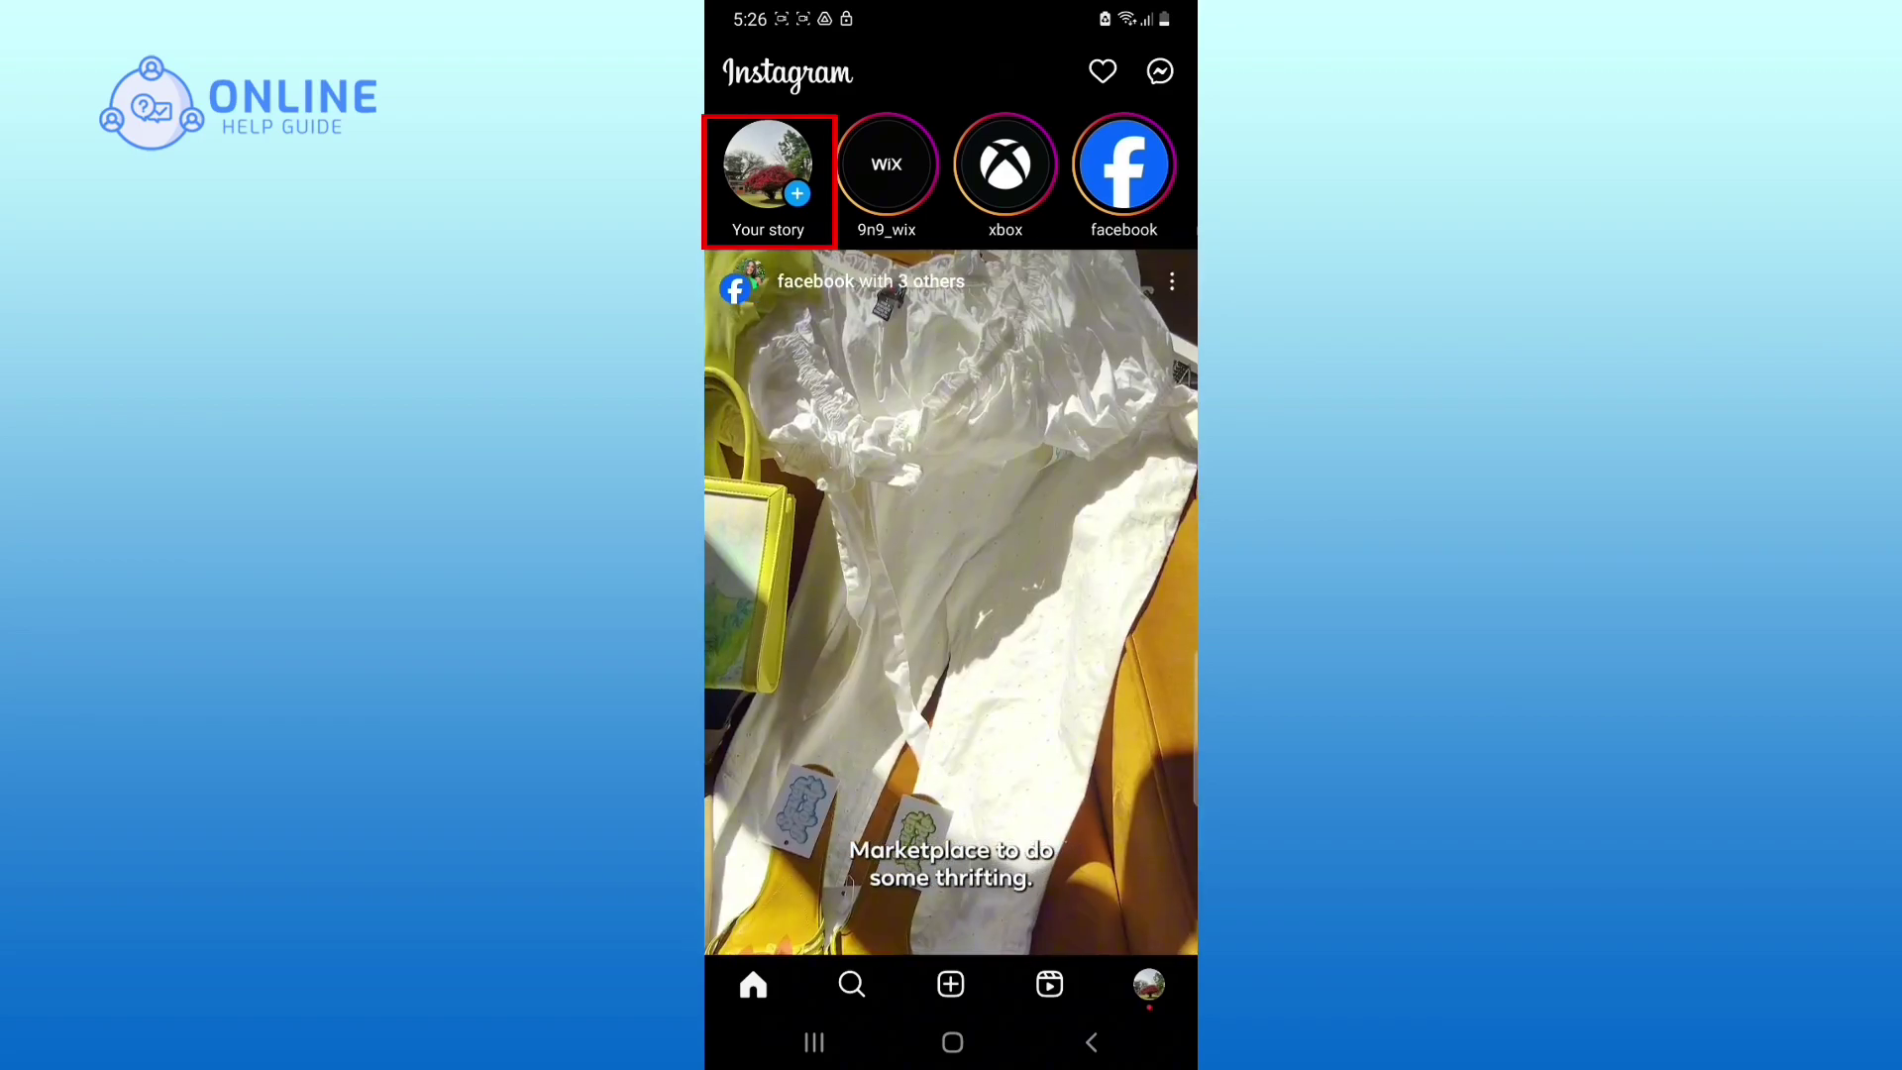
Step: Choose 'Your story', then pick Camera on the Add to Story screen
left_click(767, 163)
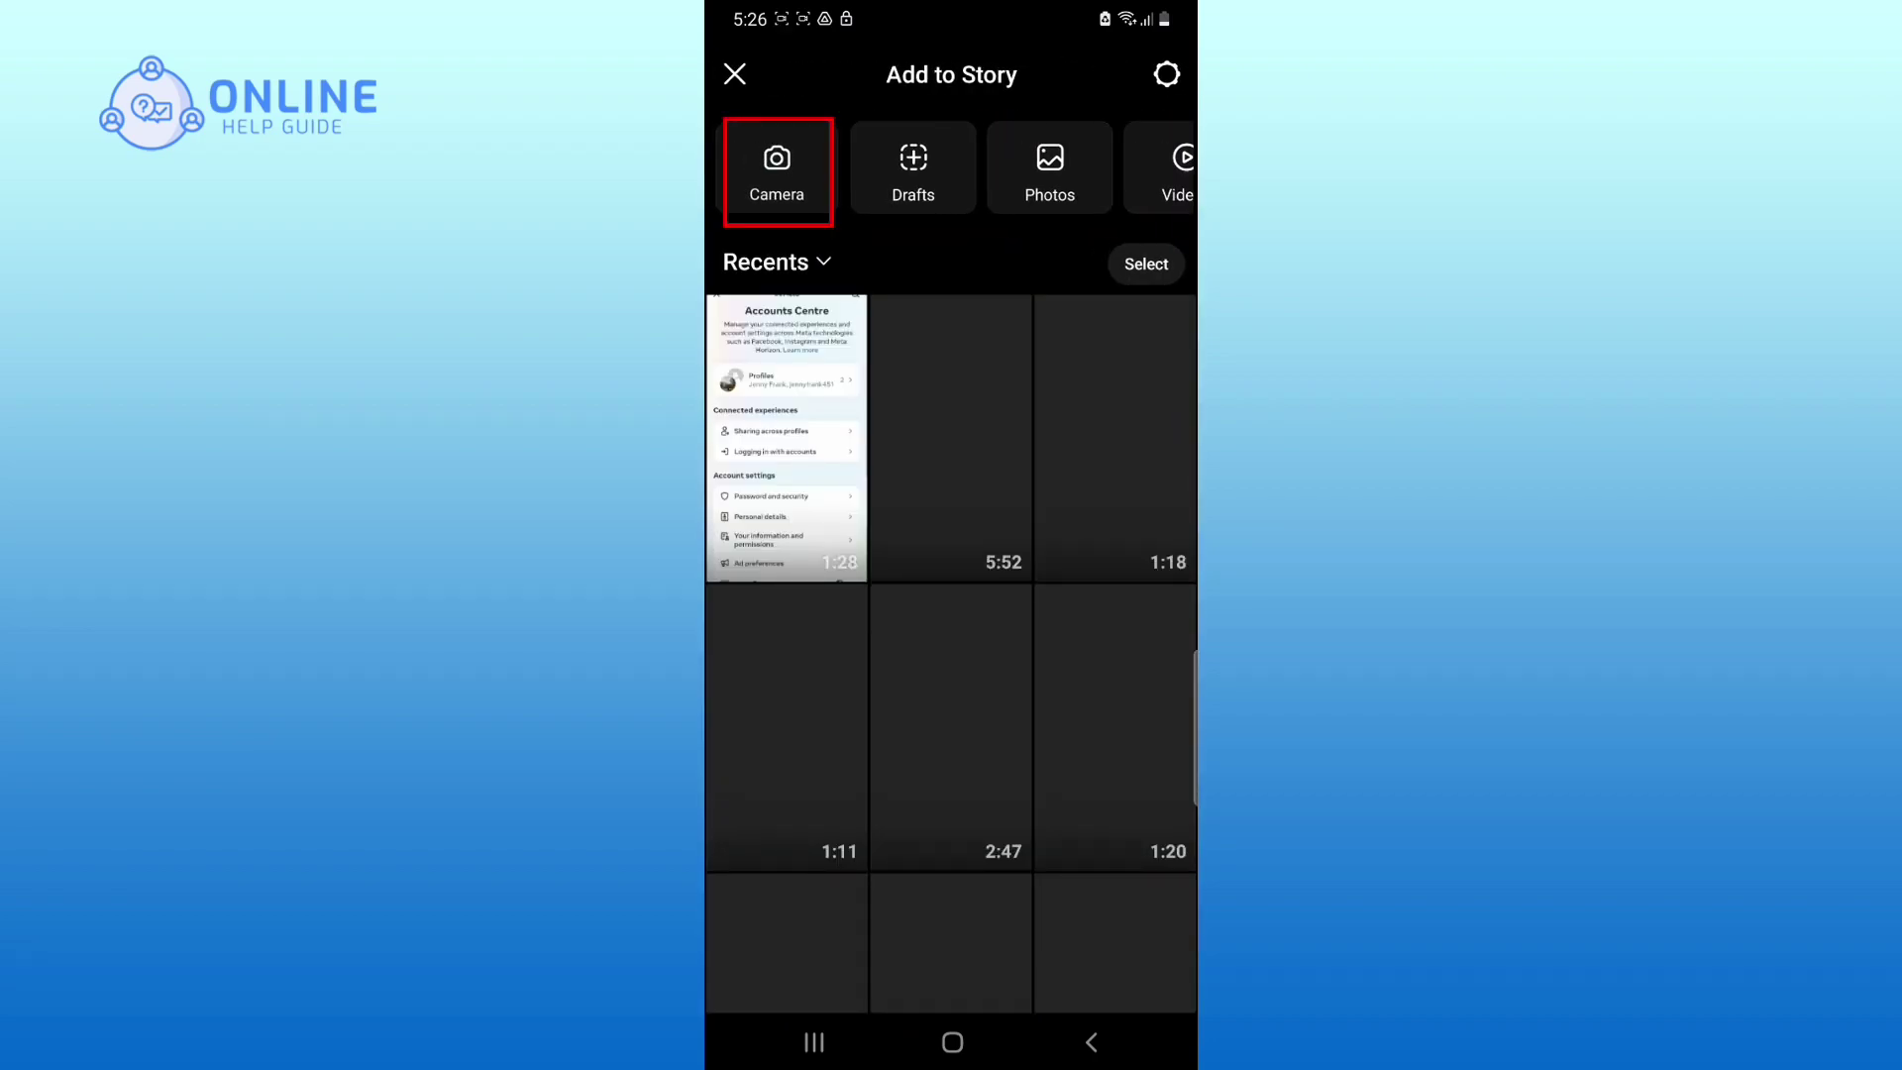
left_click(776, 171)
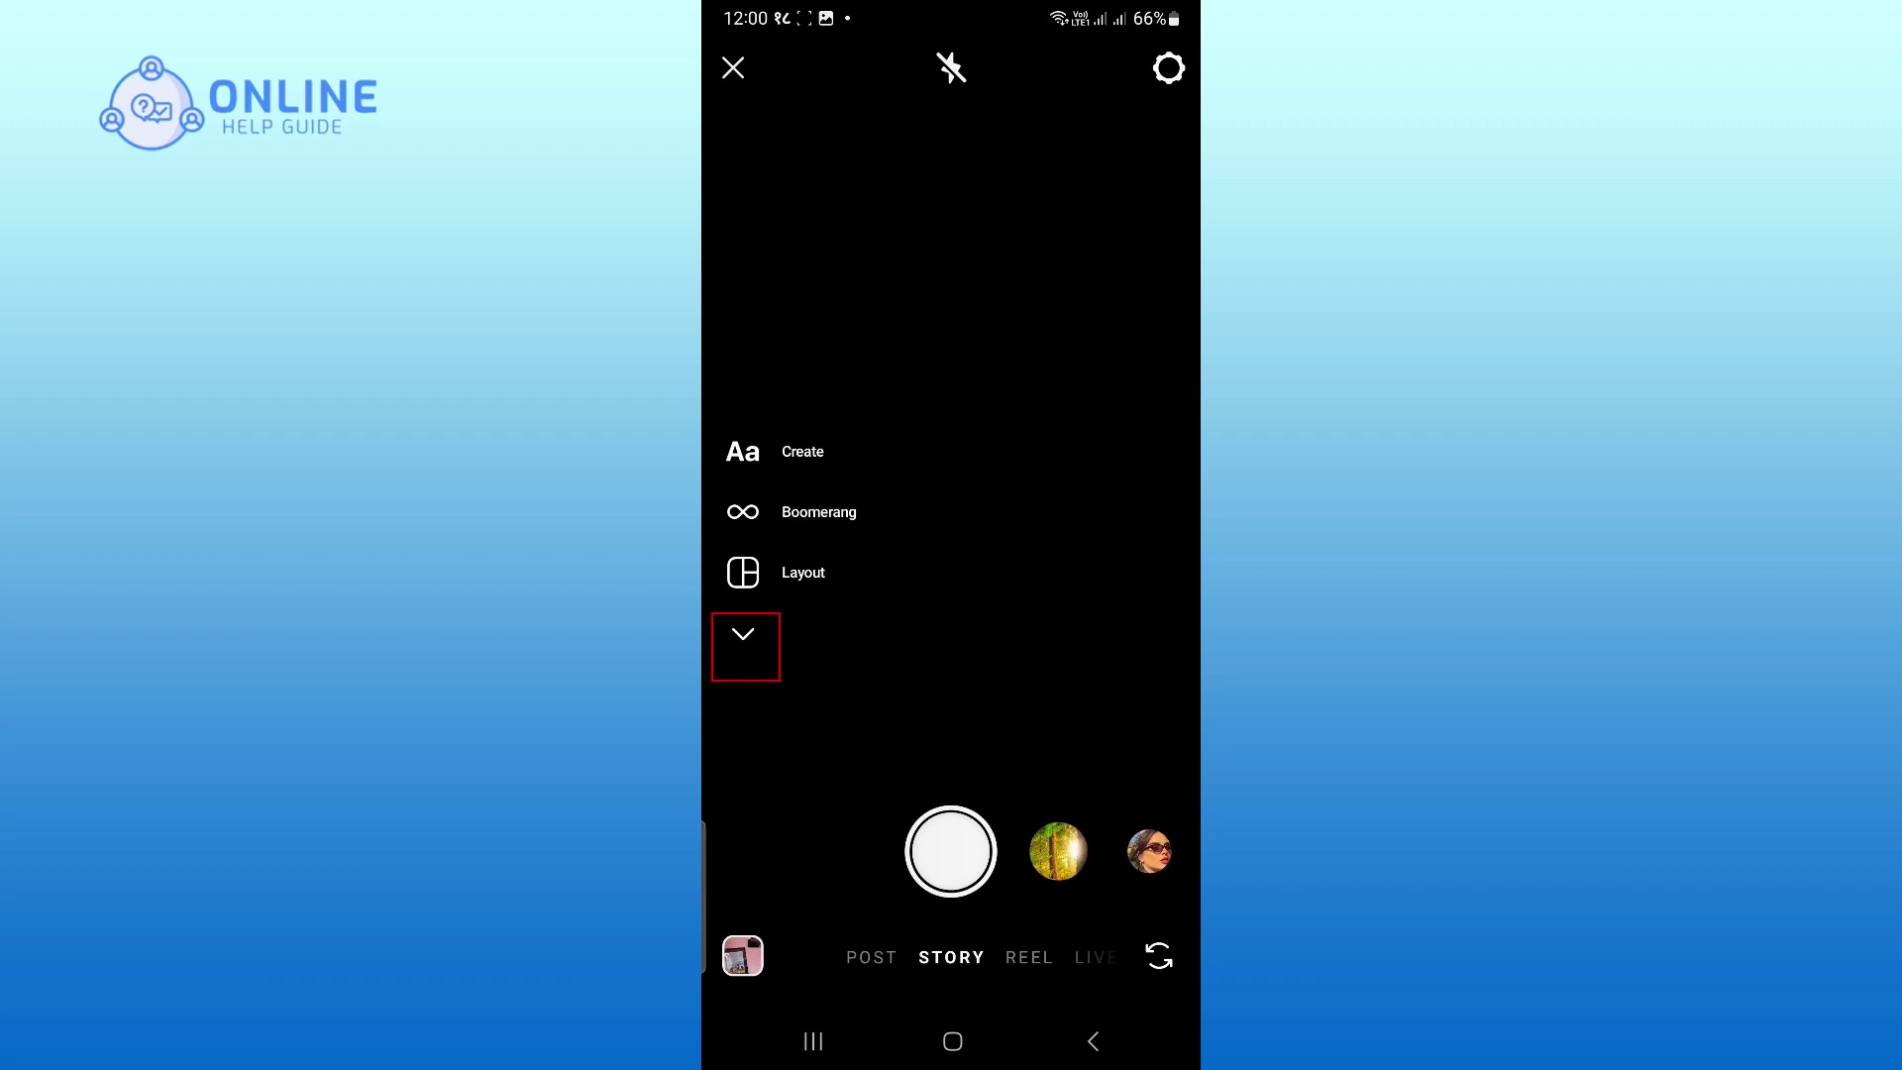
Step: Turn on Dual camera mode and record a rear-view story with front-camera inset
left_click(744, 639)
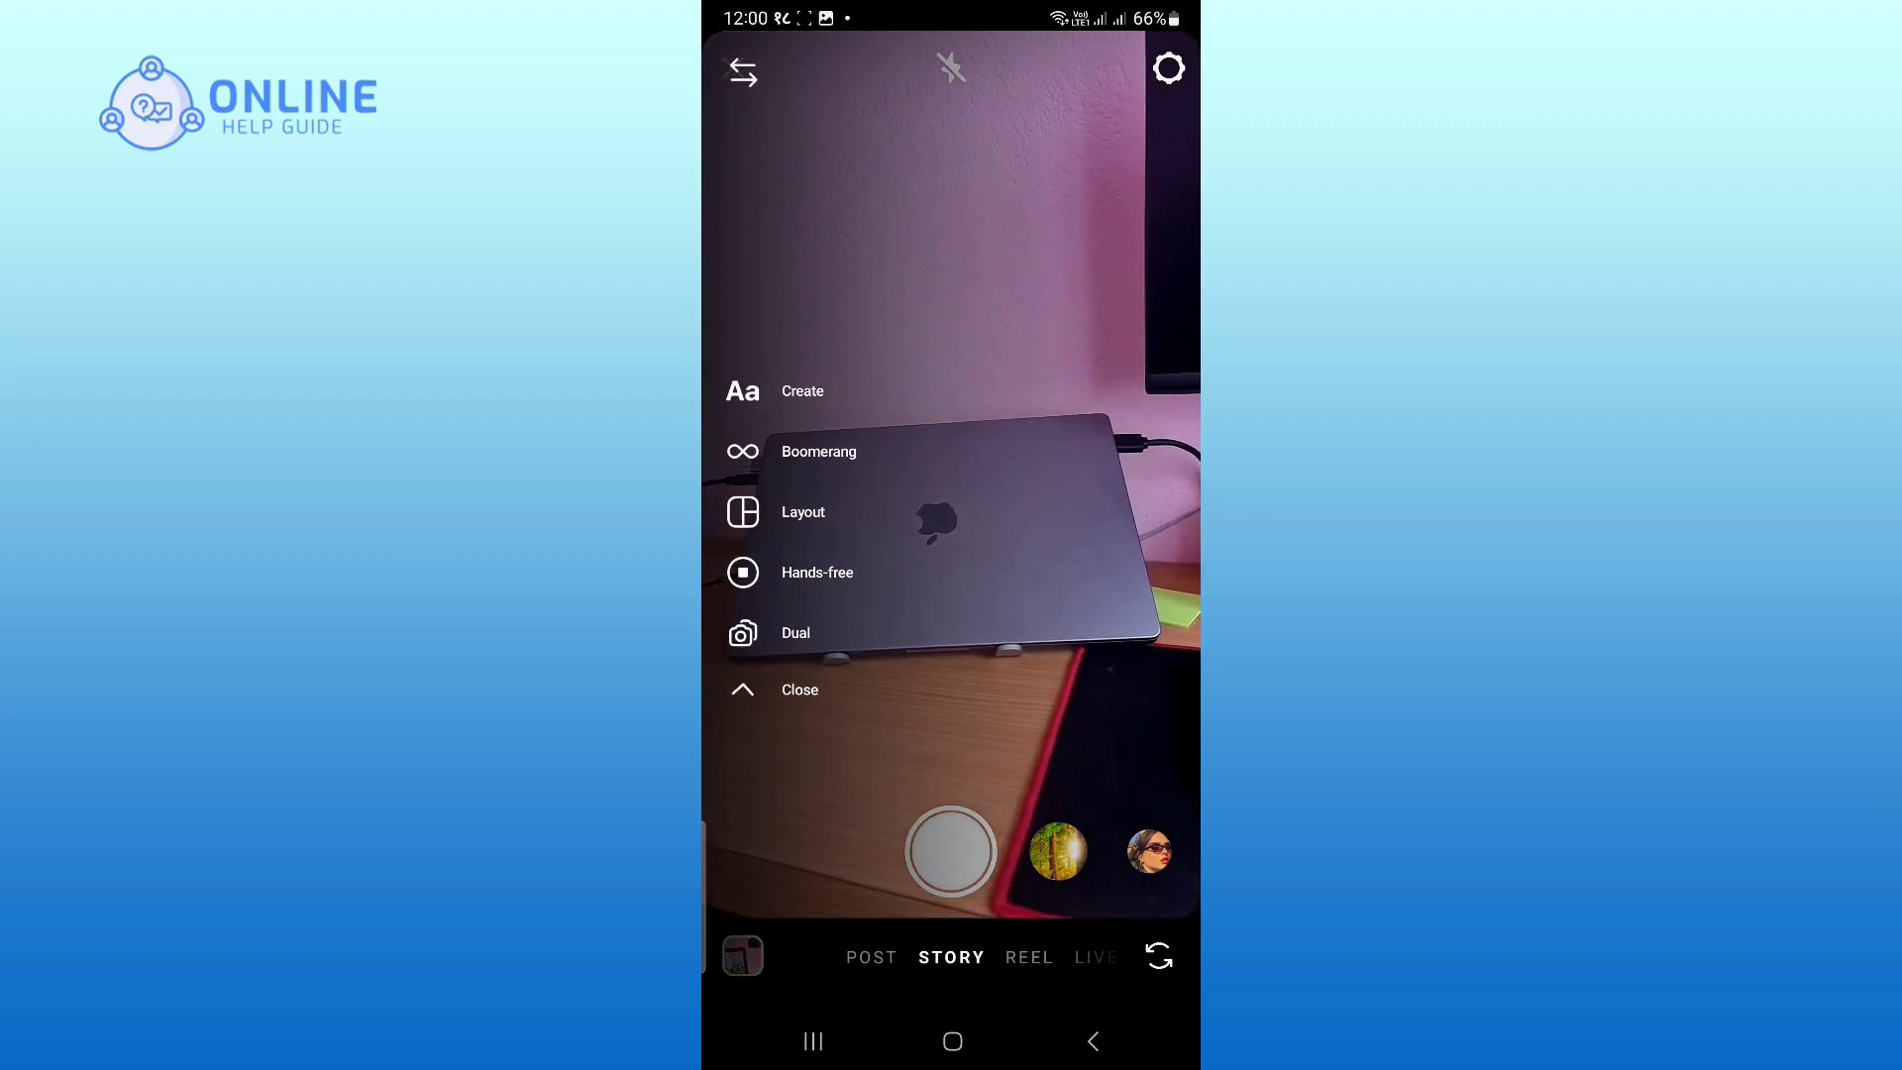
left_click(793, 633)
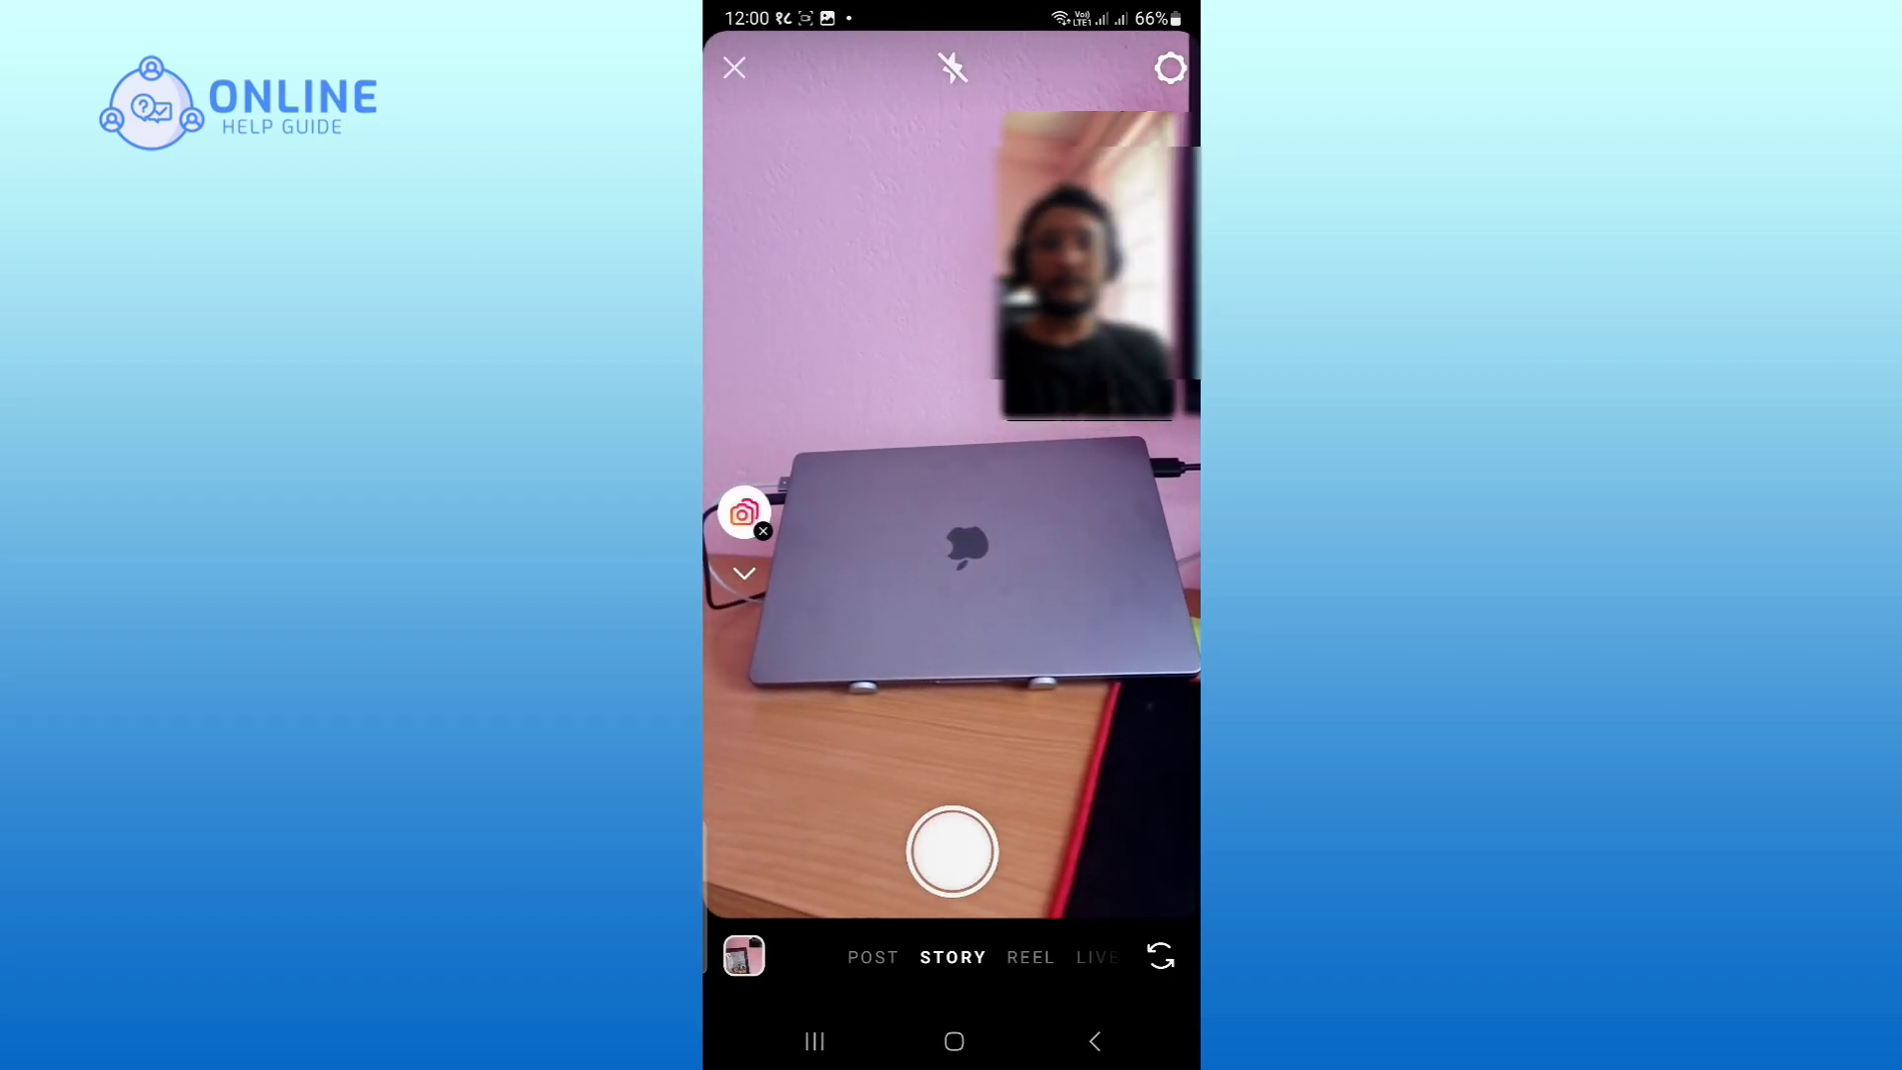
left_click(951, 852)
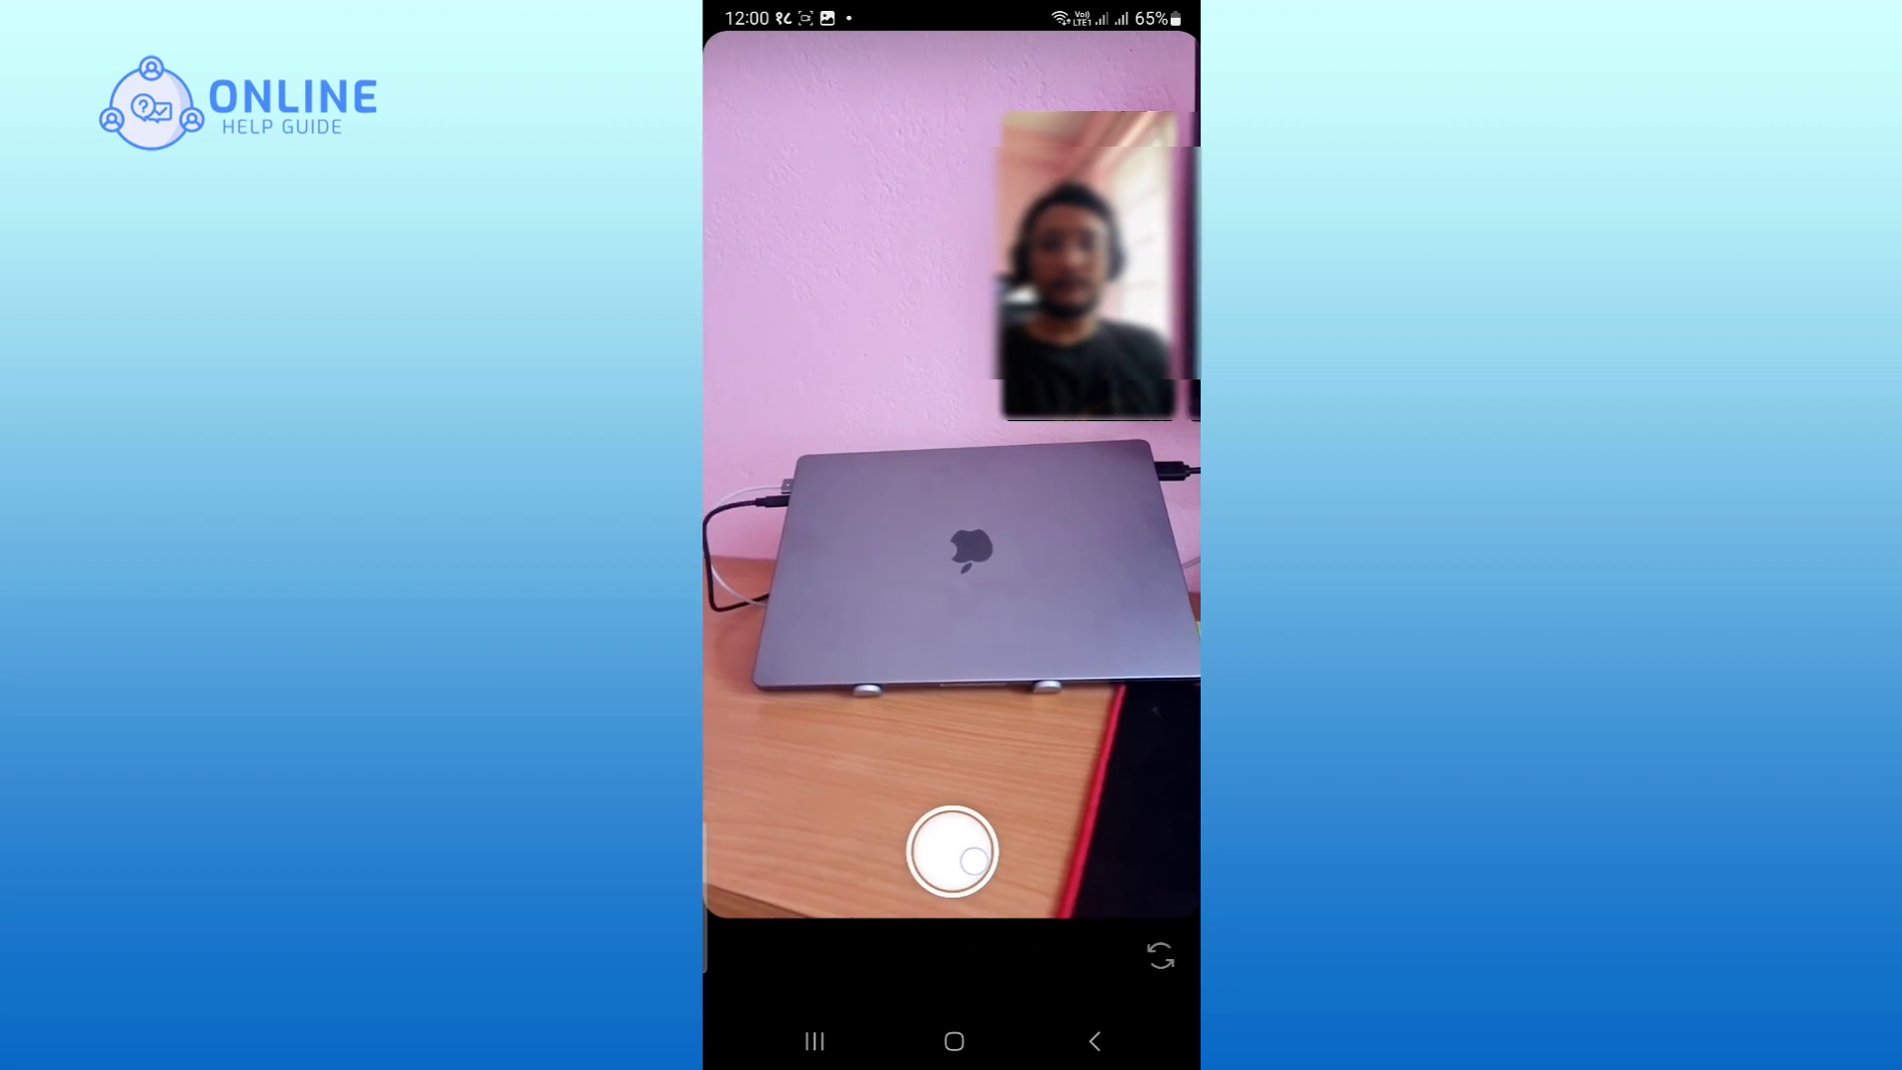